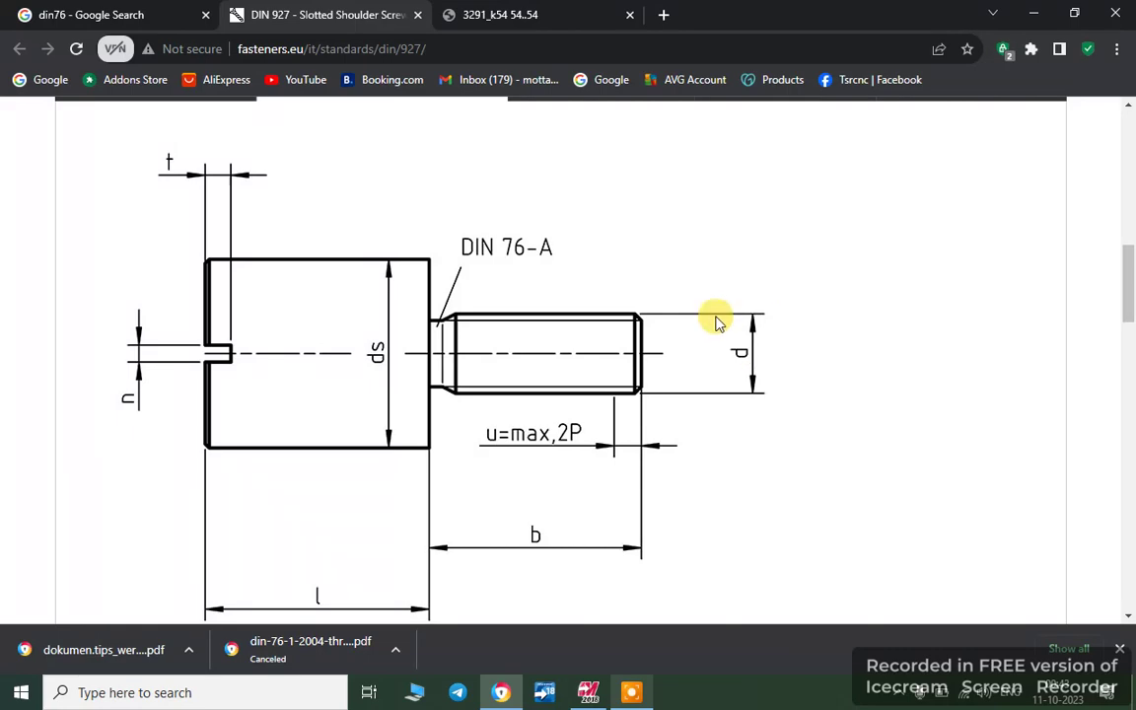
# Step: Examine the DIN 927 slotted shoulder screw drawing and its dimension table for the thread relief details
pyautogui.scroll(-10, 717, 323)
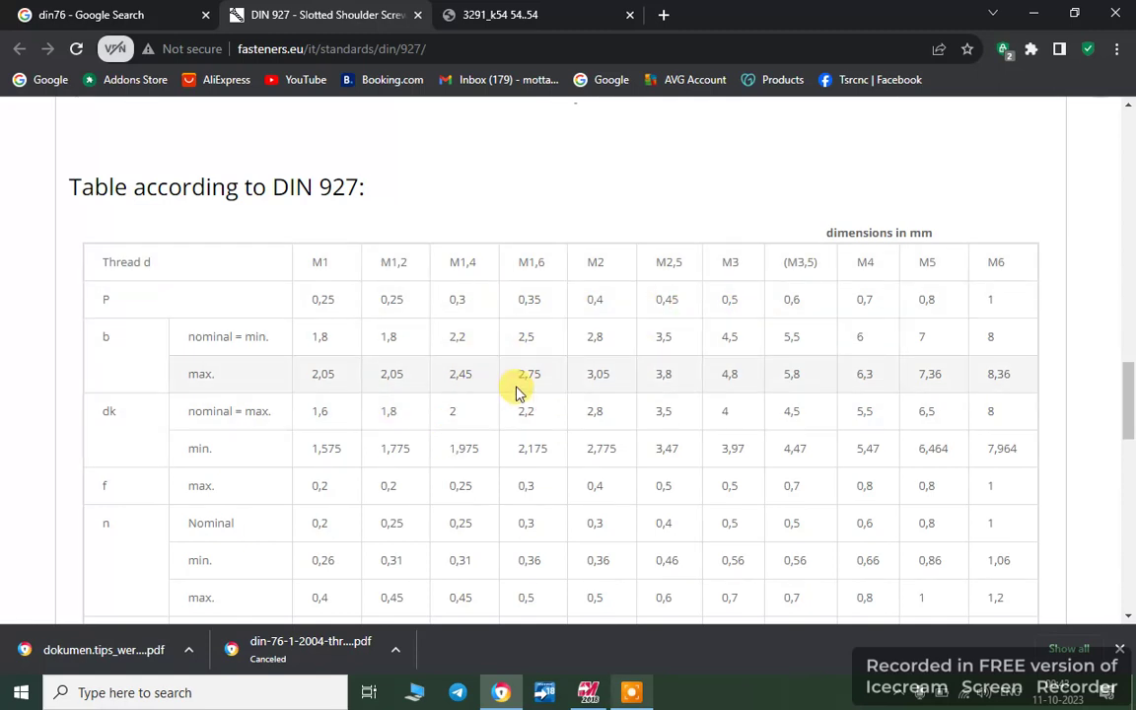
pyautogui.scroll(-2, 532, 374)
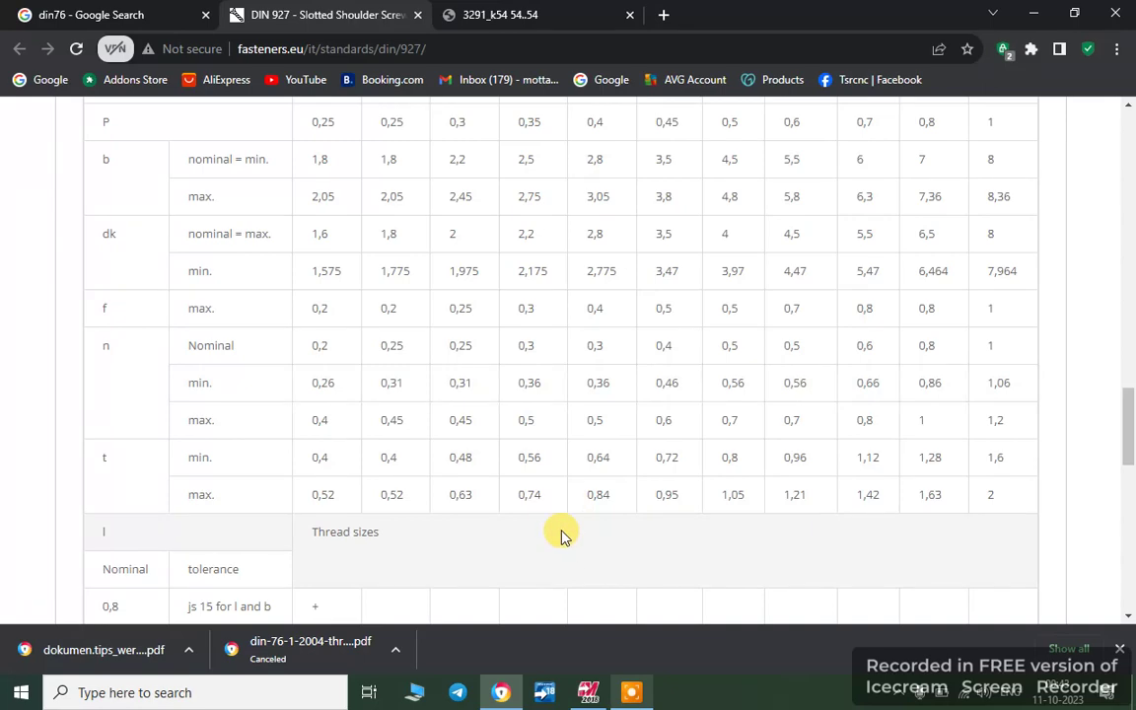
pyautogui.scroll(5, 563, 535)
pyautogui.scroll(8, 563, 535)
pyautogui.scroll(-2, 439, 494)
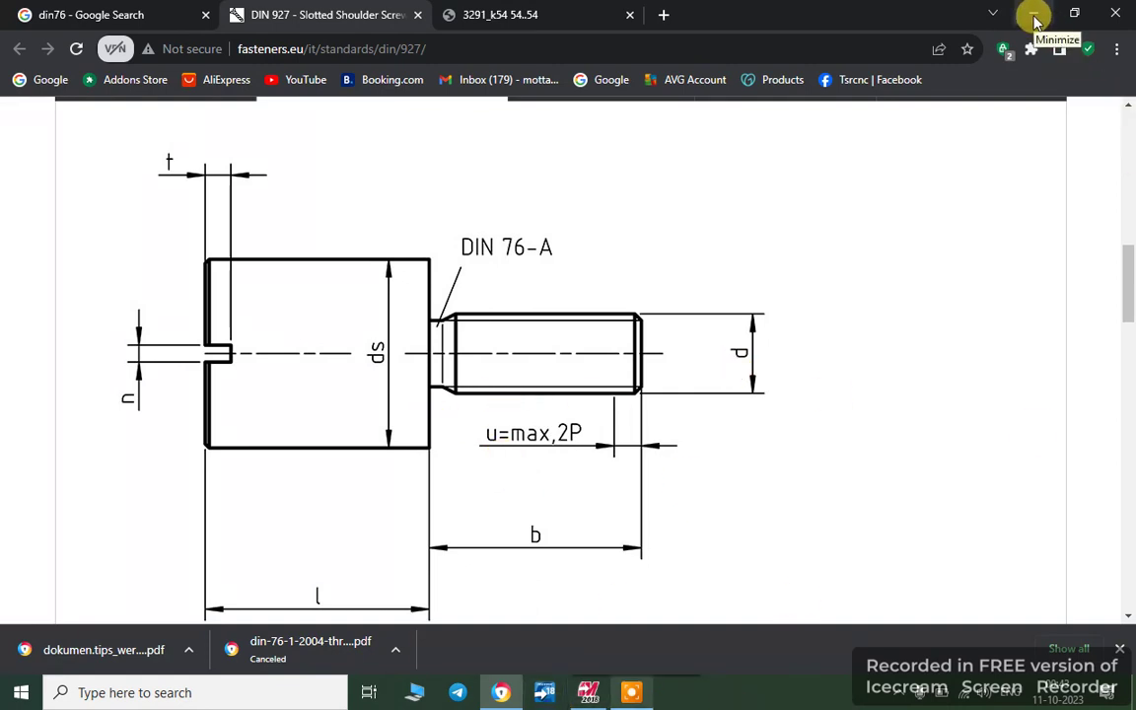
# Step: Switch to Mastercam and add a vertical dimension to the end edge of the shaft half-profile
pyautogui.click(1034, 19)
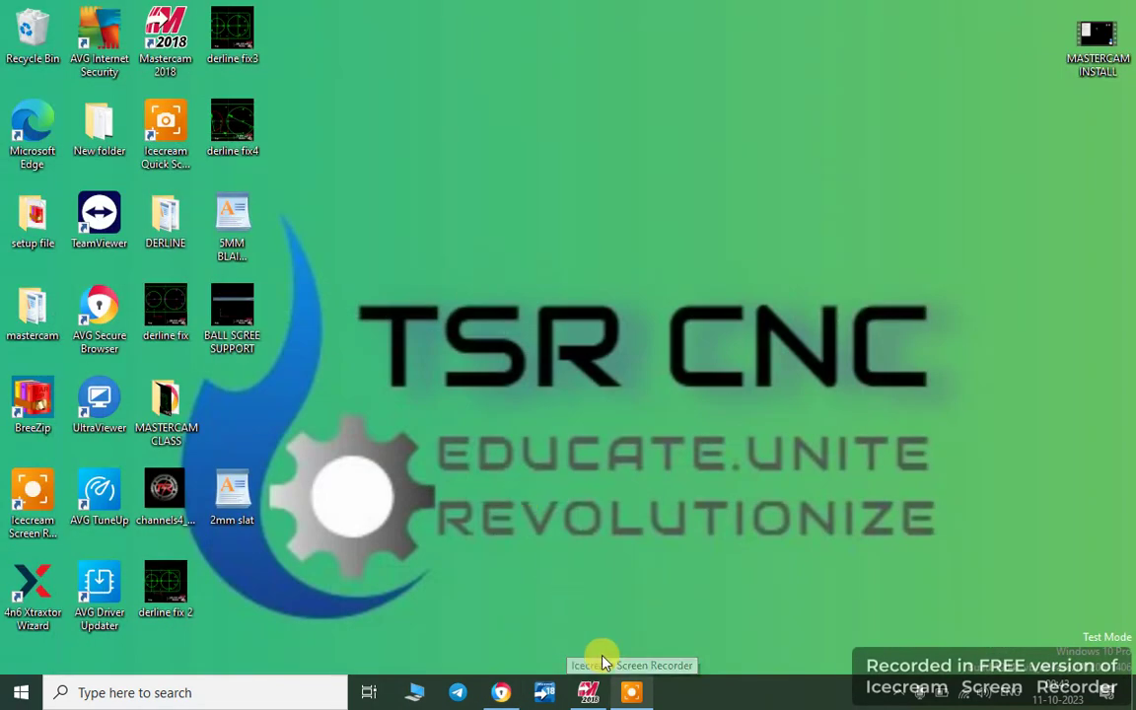
pyautogui.click(589, 693)
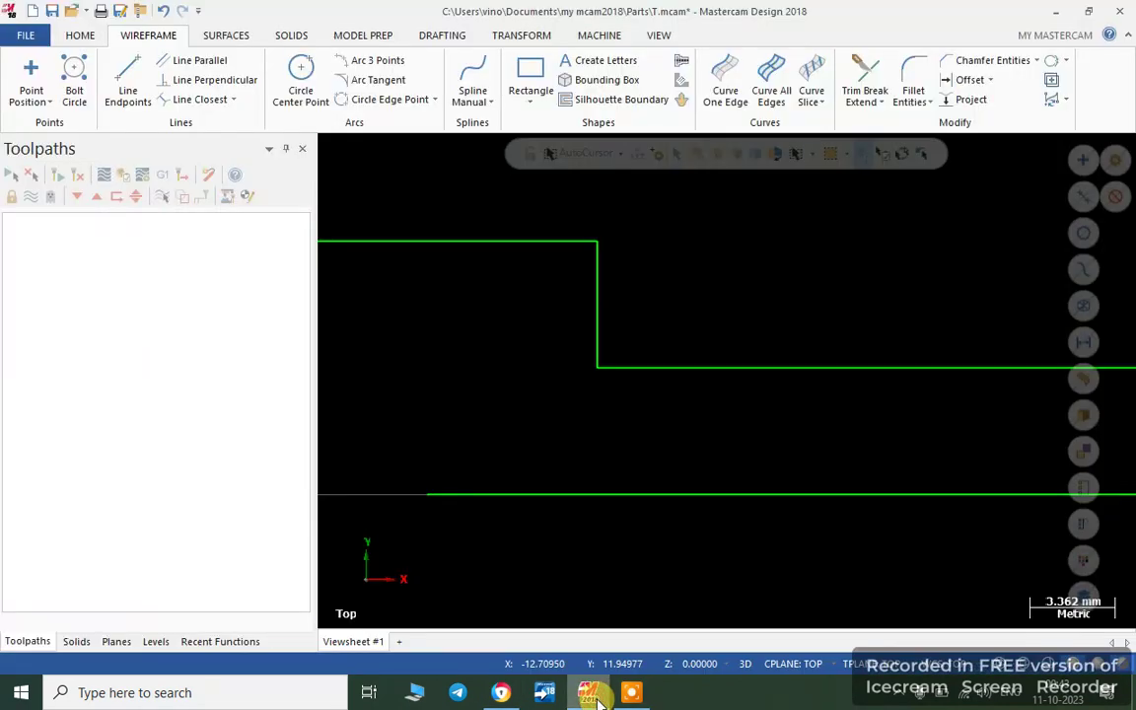
pyautogui.scroll(-3, 476, 350)
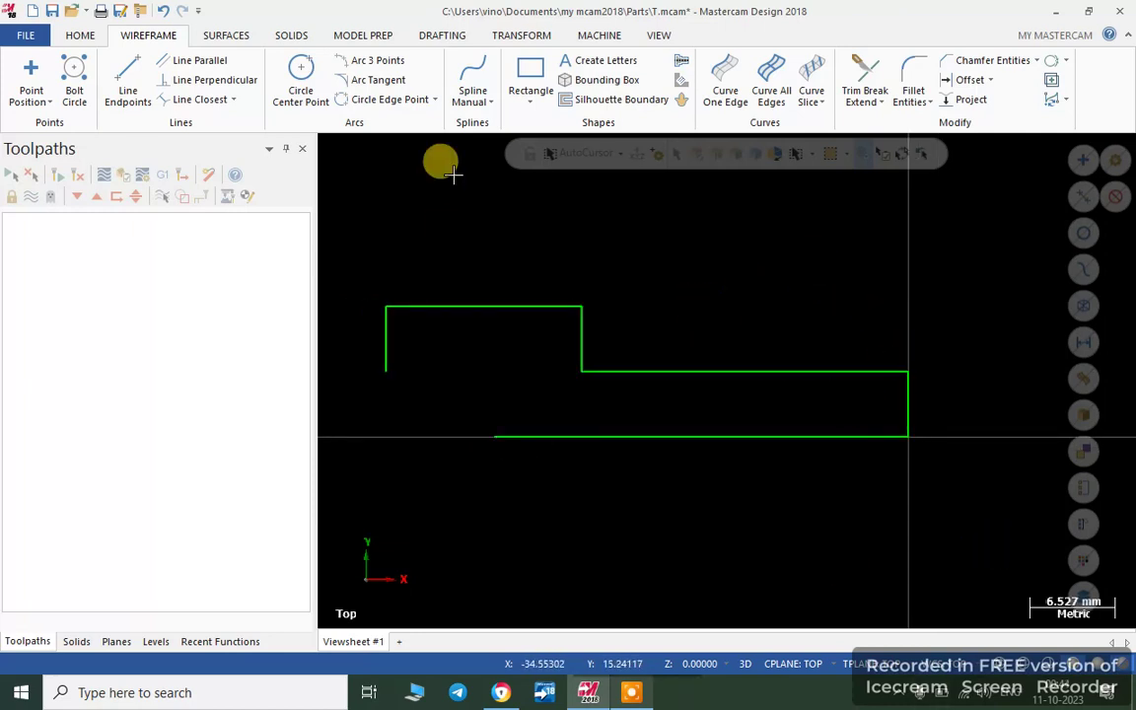
pyautogui.click(520, 34)
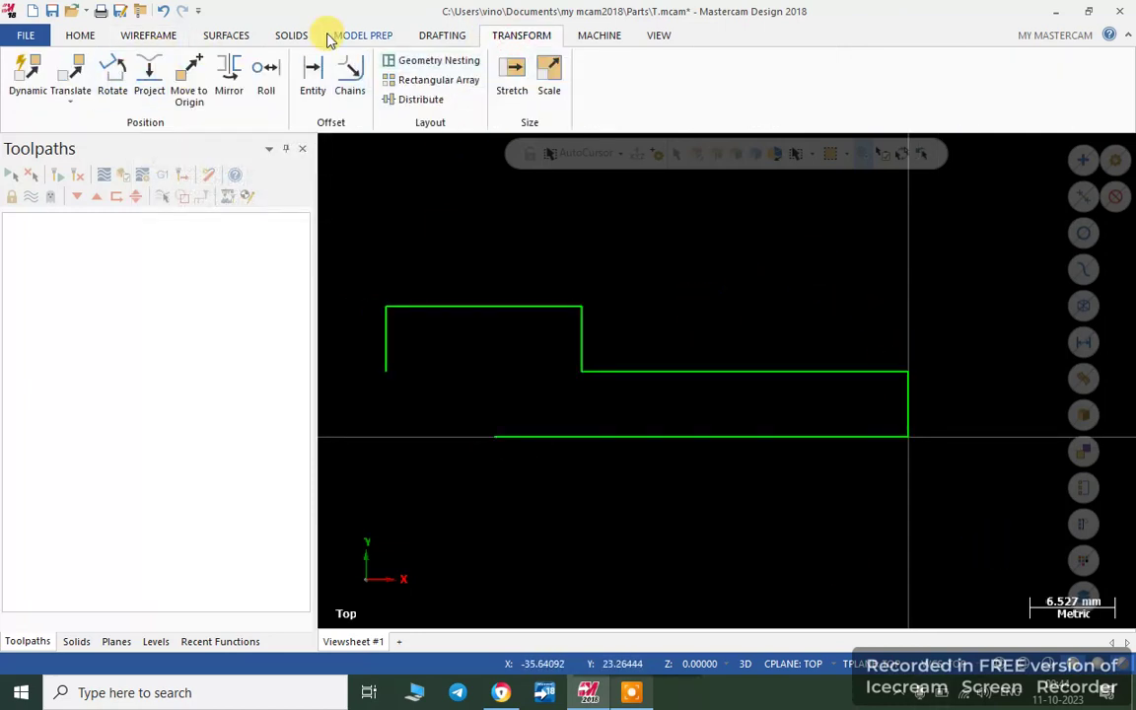
pyautogui.click(422, 37)
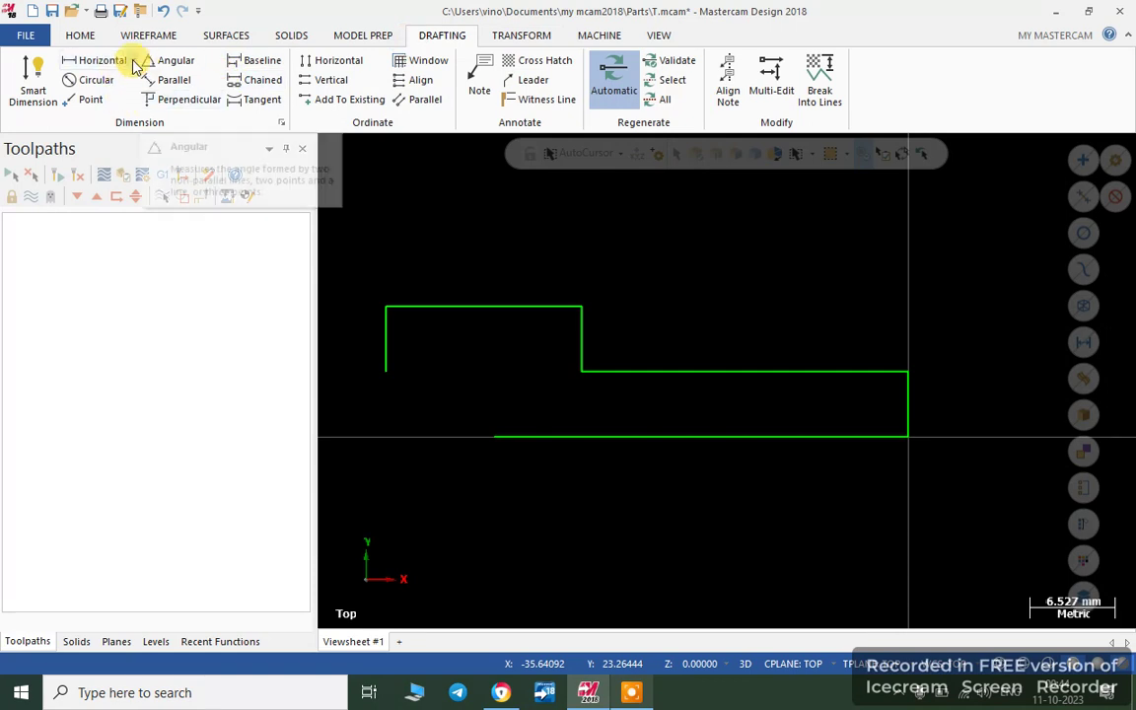
pyautogui.click(133, 61)
pyautogui.click(102, 101)
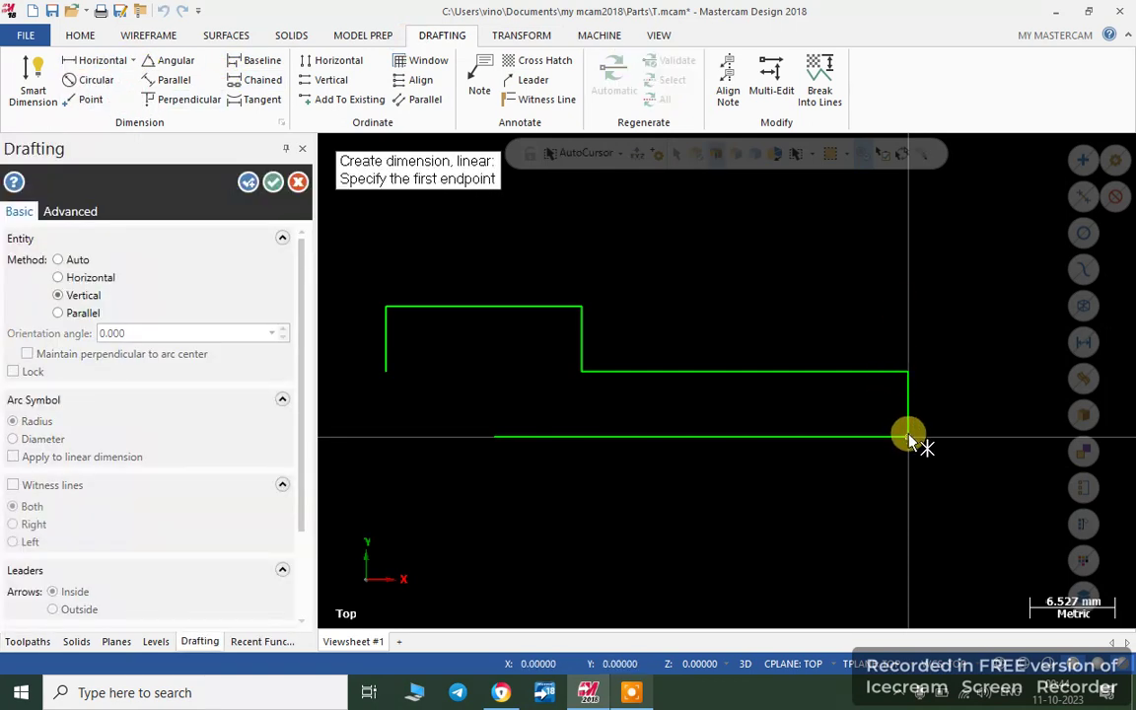
pyautogui.click(909, 436)
pyautogui.click(908, 372)
pyautogui.click(947, 339)
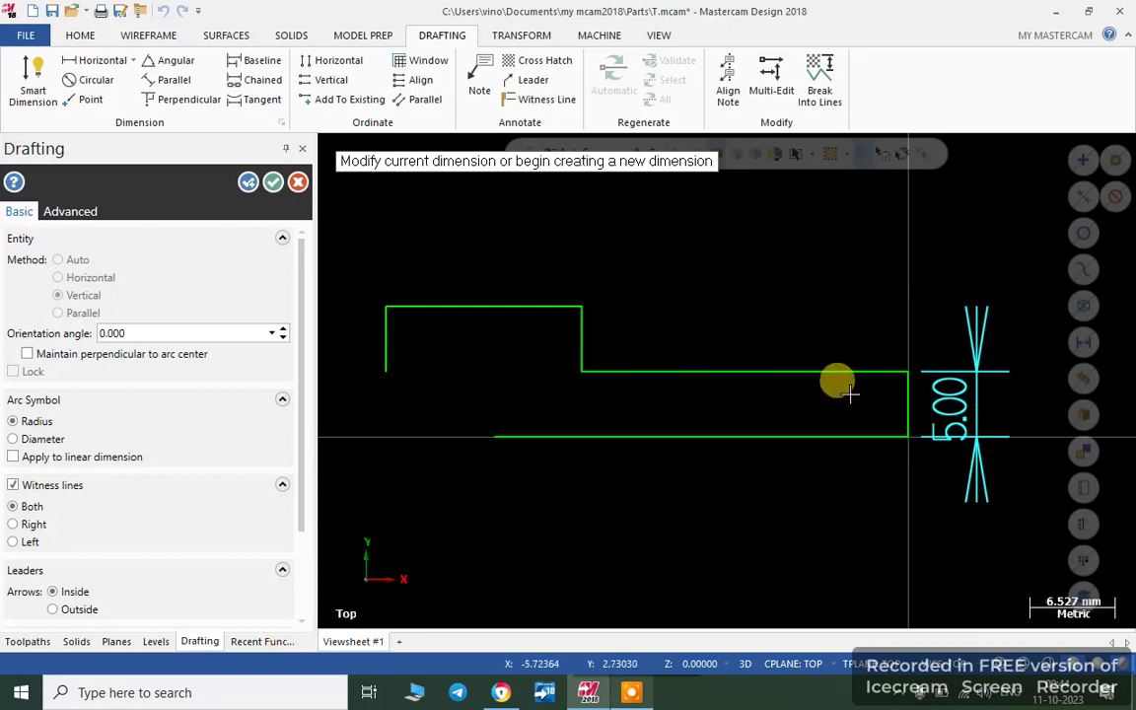
pyautogui.click(273, 185)
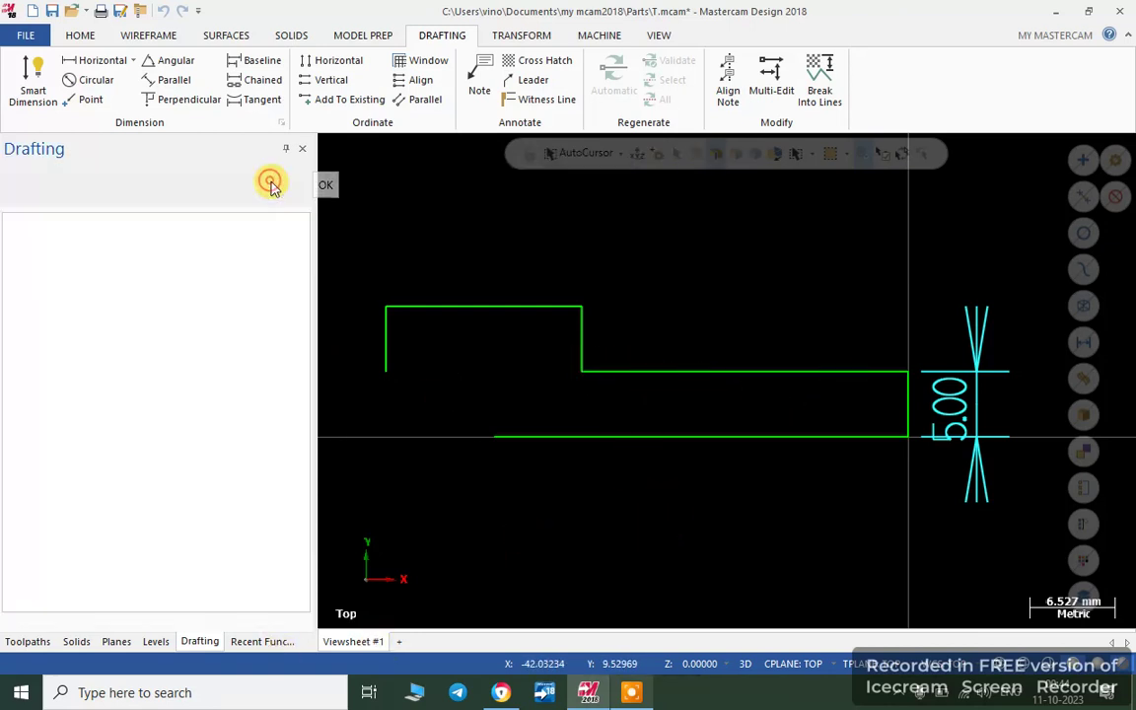
pyautogui.click(974, 330)
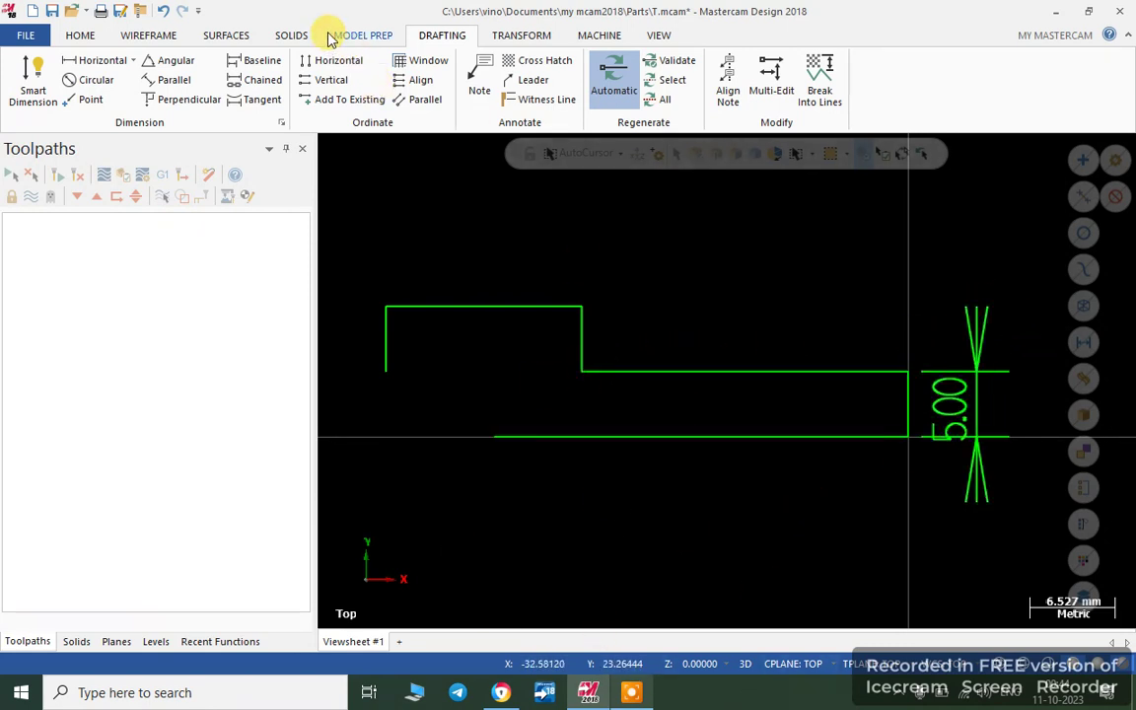
# Step: Start a DIN relief groove for an OD thread (DIN 76 T1 Shape A) and load the M10 dimensions from the table
pyautogui.click(143, 34)
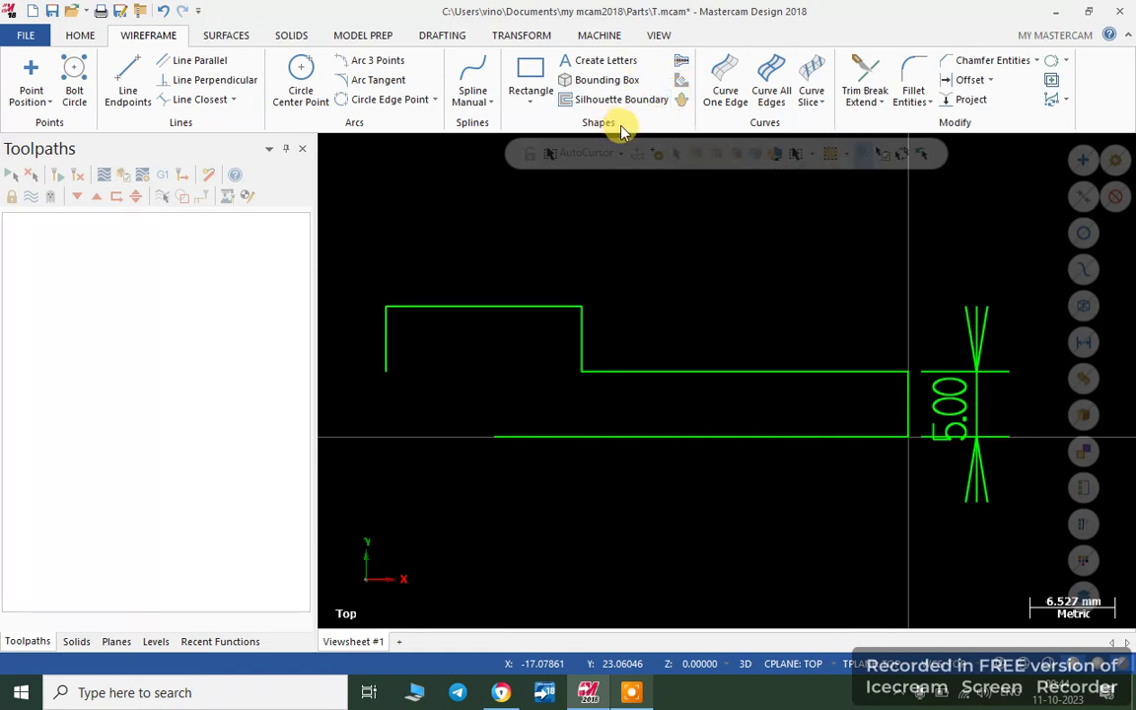
pyautogui.click(681, 89)
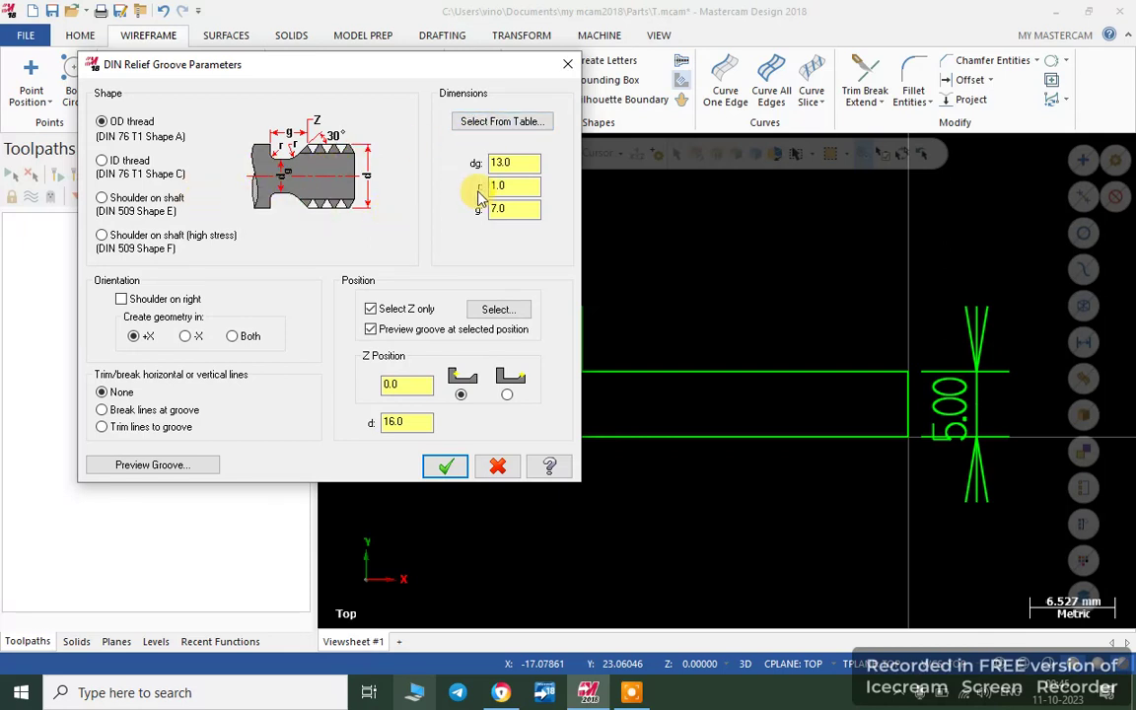
pyautogui.click(510, 185)
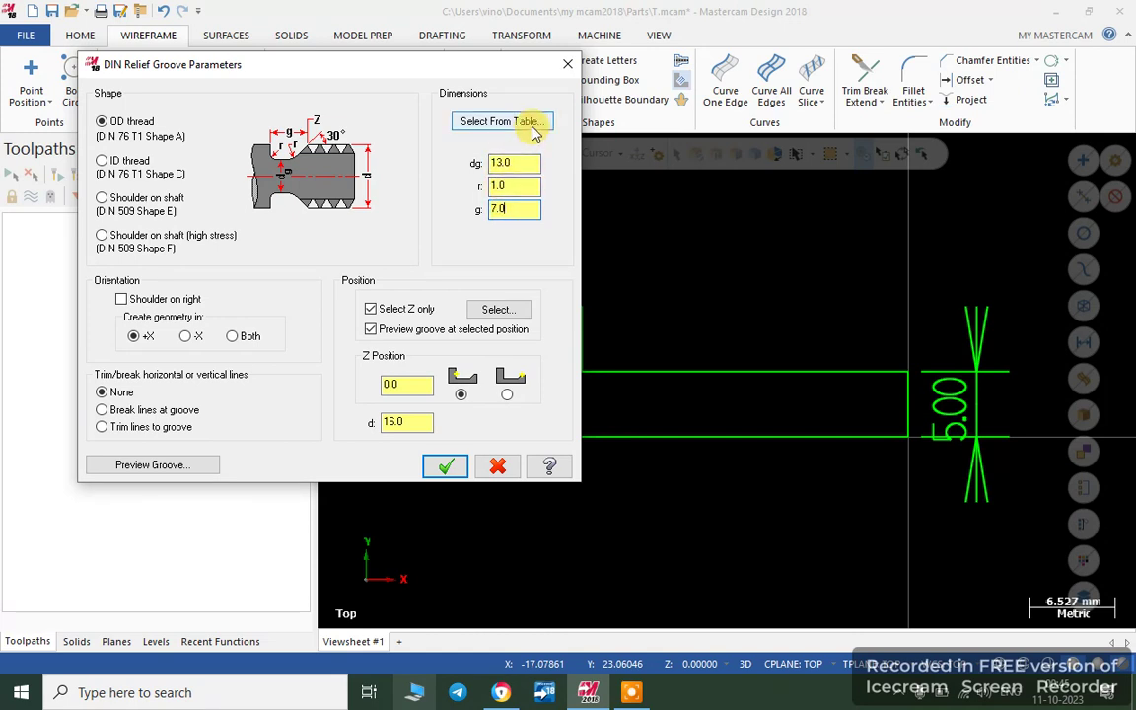
pyautogui.click(531, 128)
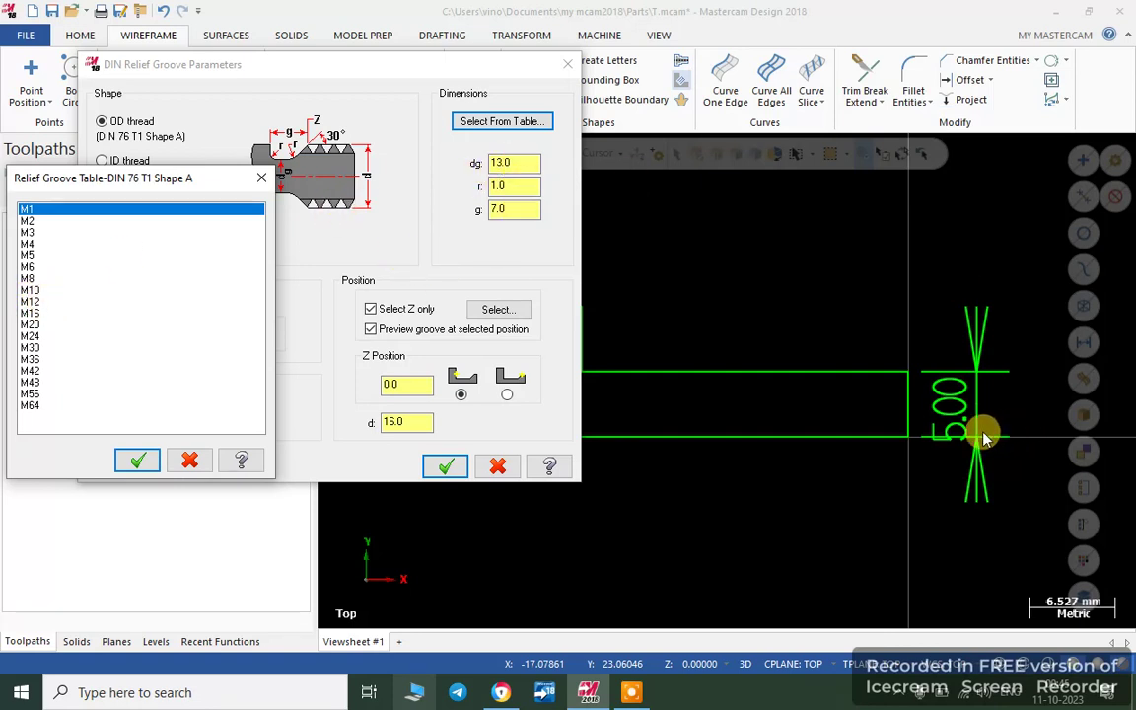
pyautogui.click(29, 291)
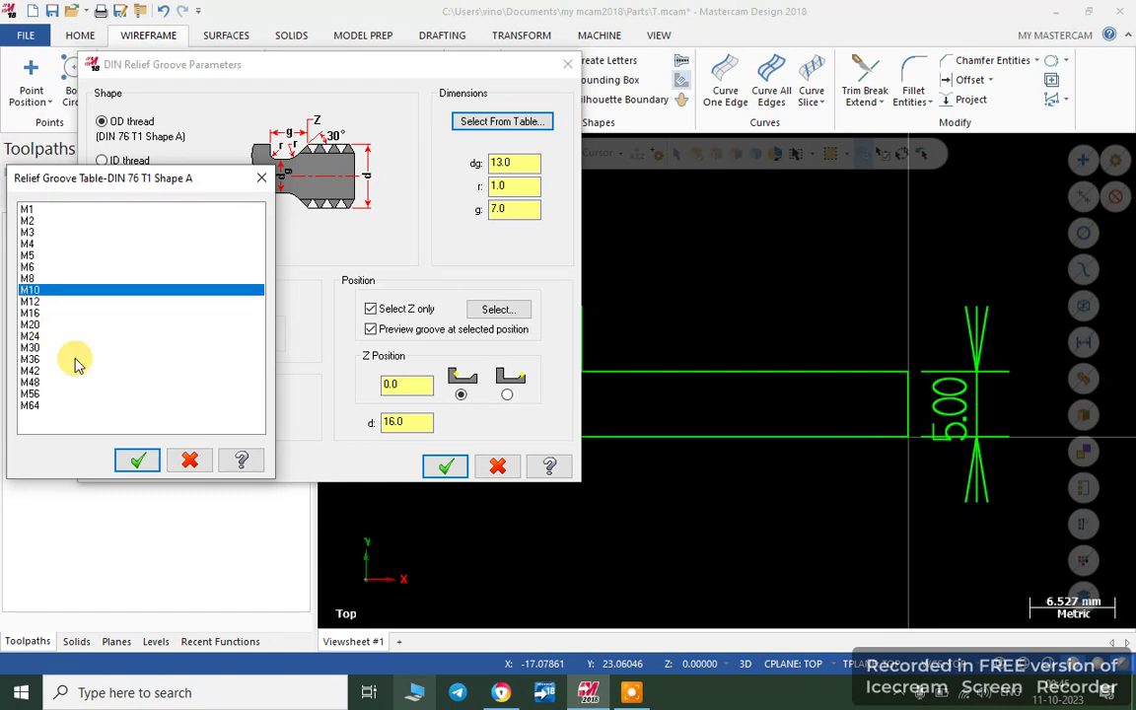
pyautogui.click(138, 461)
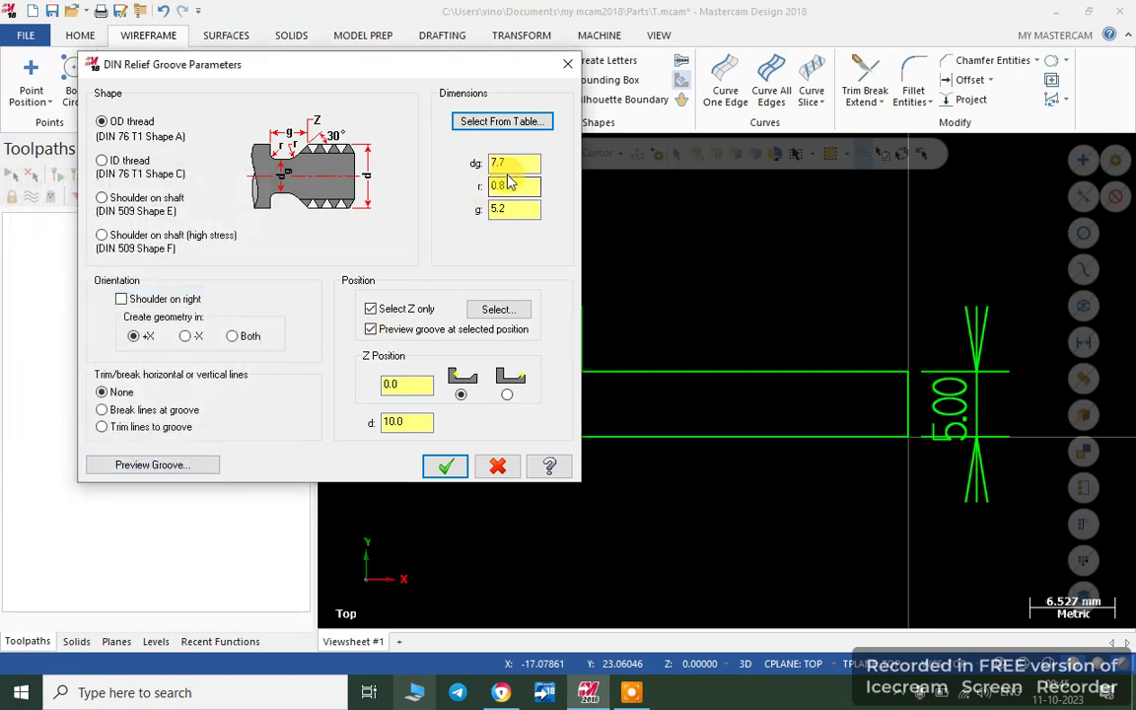
pyautogui.click(511, 186)
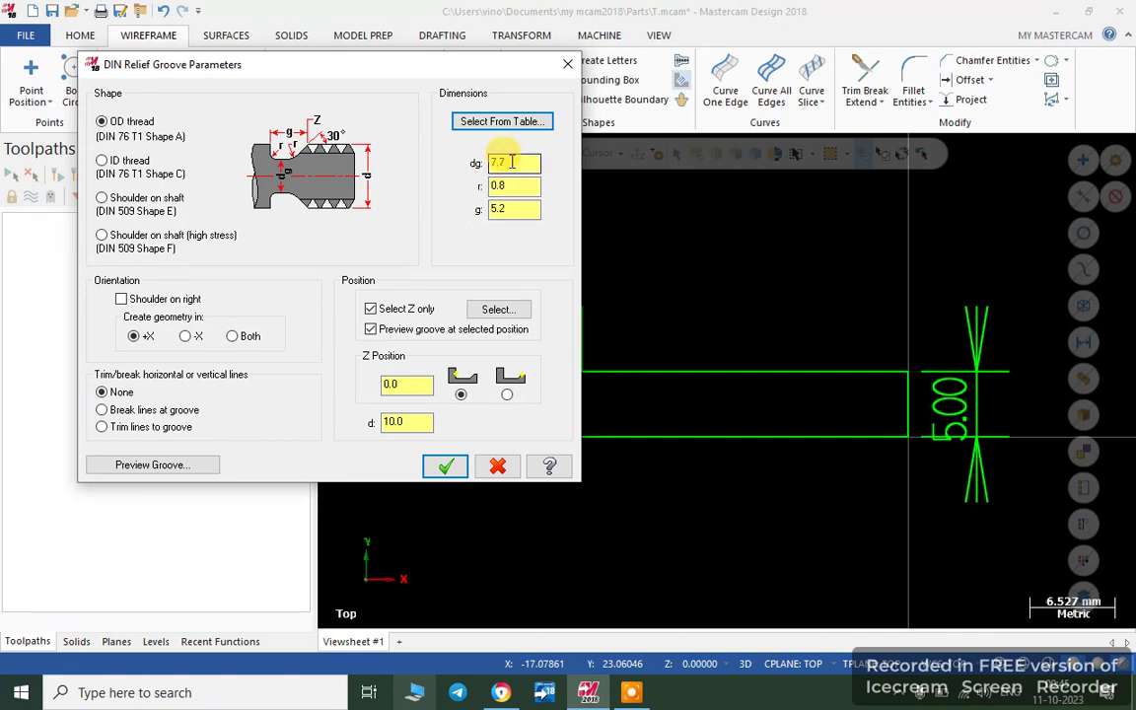
pyautogui.click(506, 186)
pyautogui.click(293, 157)
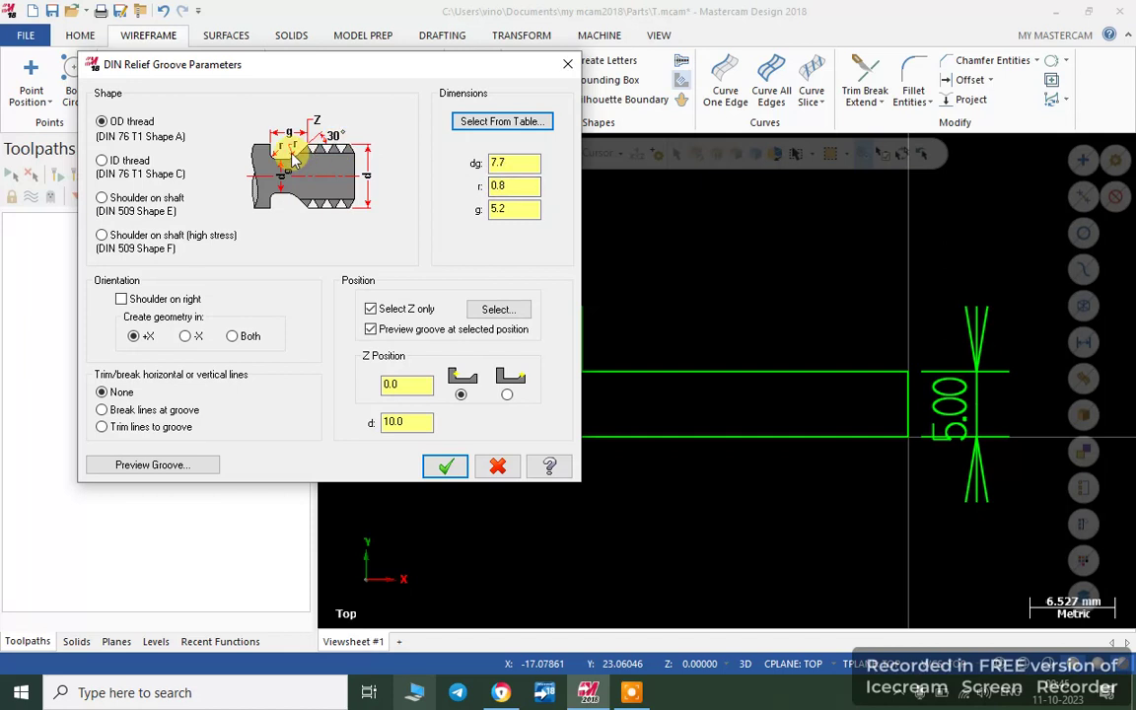
pyautogui.click(492, 212)
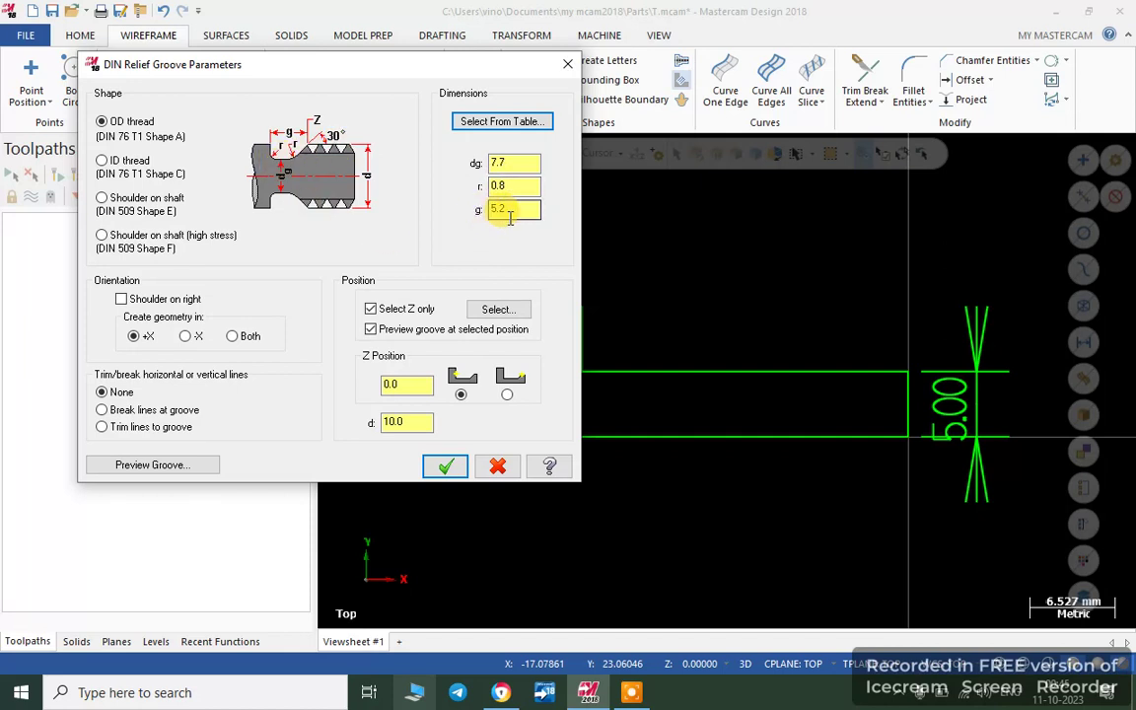
pyautogui.click(281, 153)
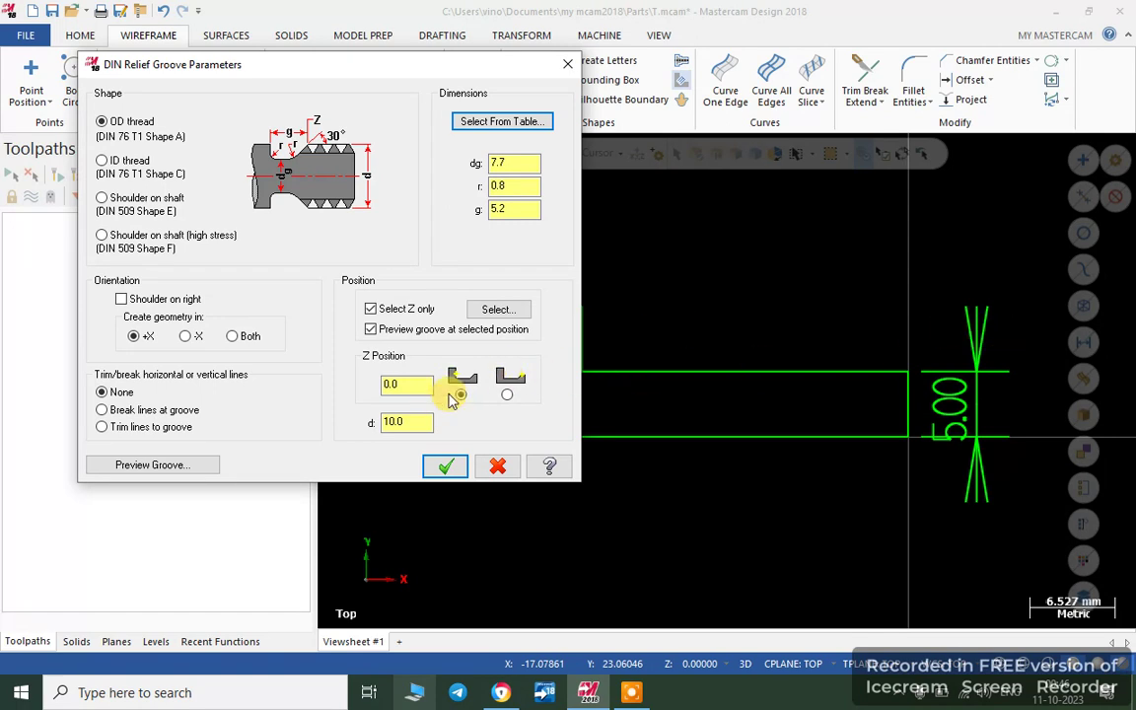
# Step: Try to create the M10 relief groove at Z position 0.0
pyautogui.click(448, 468)
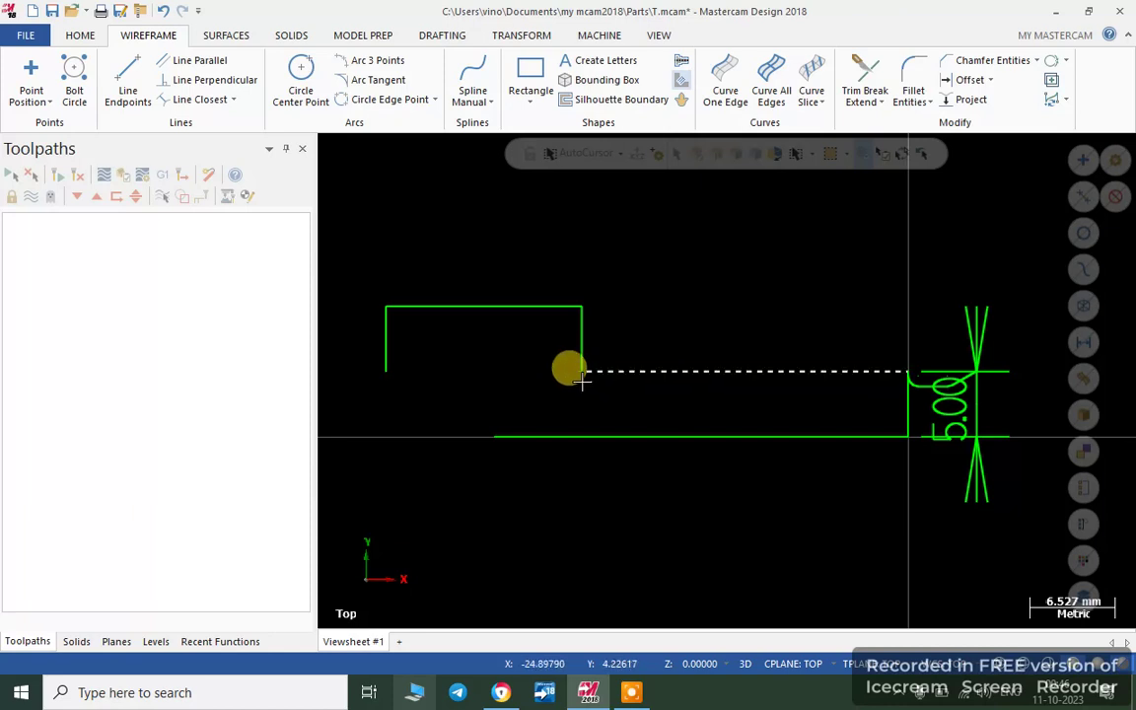
pyautogui.click(582, 374)
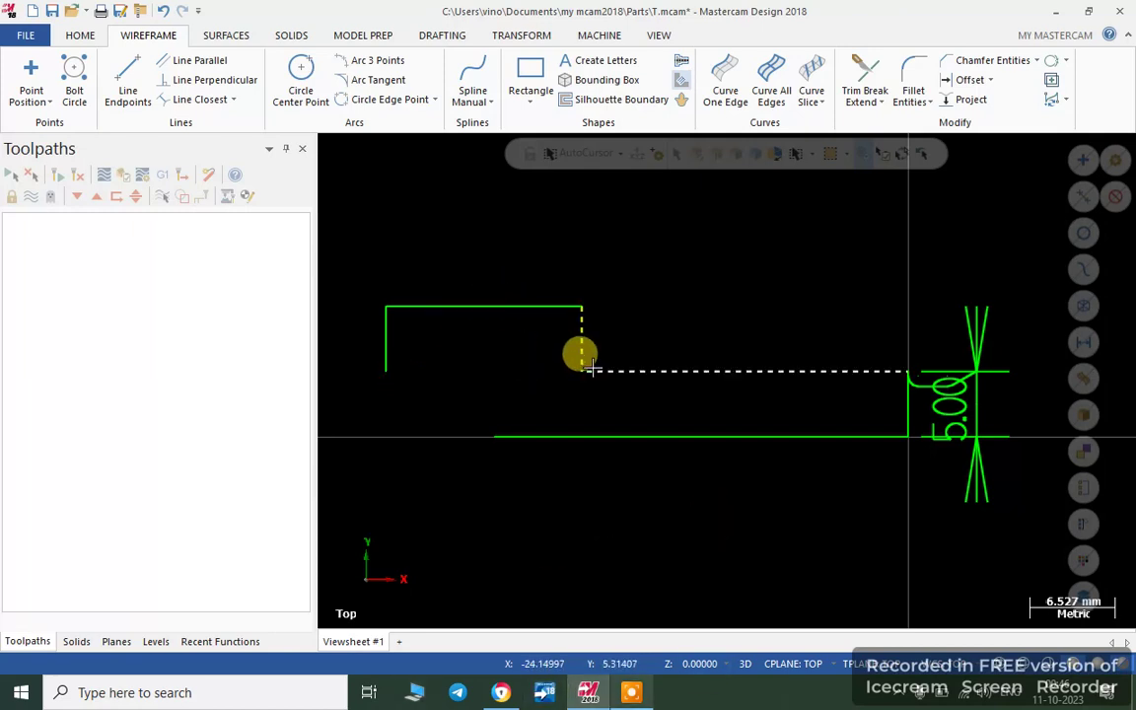
pyautogui.click(908, 373)
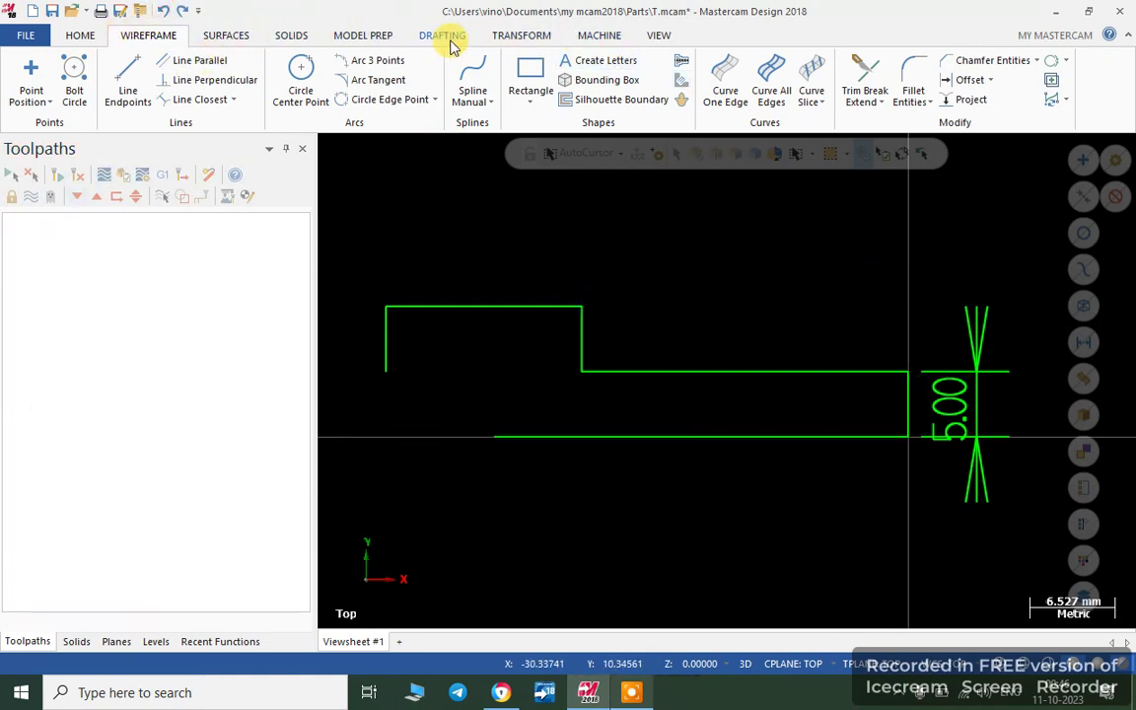
# Step: Create the M10 relief groove at the inner corner where the shoulder meets the shaft, using a picked groove position
pyautogui.click(676, 79)
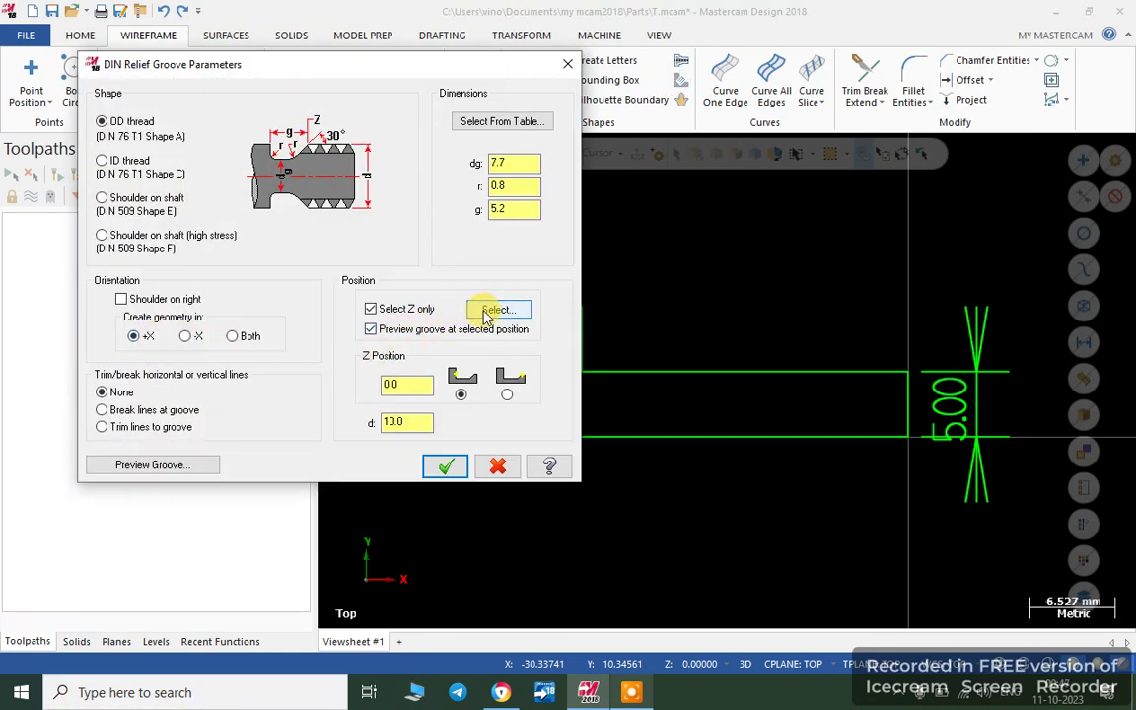
pyautogui.click(489, 309)
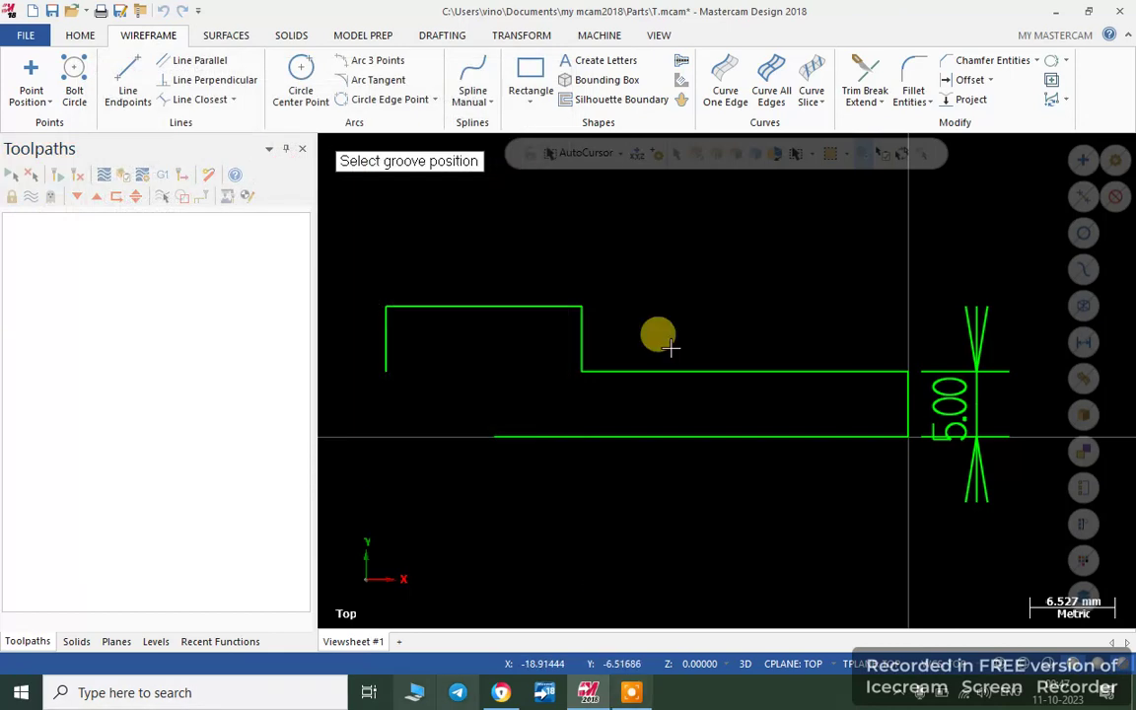
pyautogui.click(582, 377)
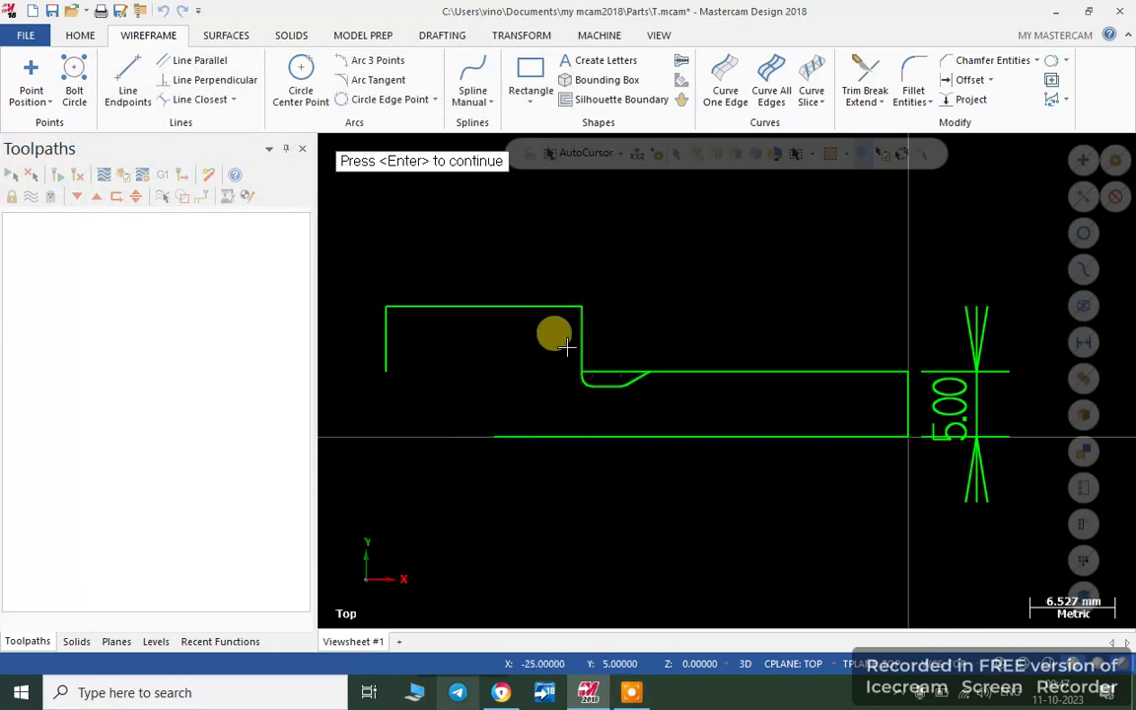
pyautogui.scroll(2, 584, 370)
pyautogui.scroll(4, 583, 370)
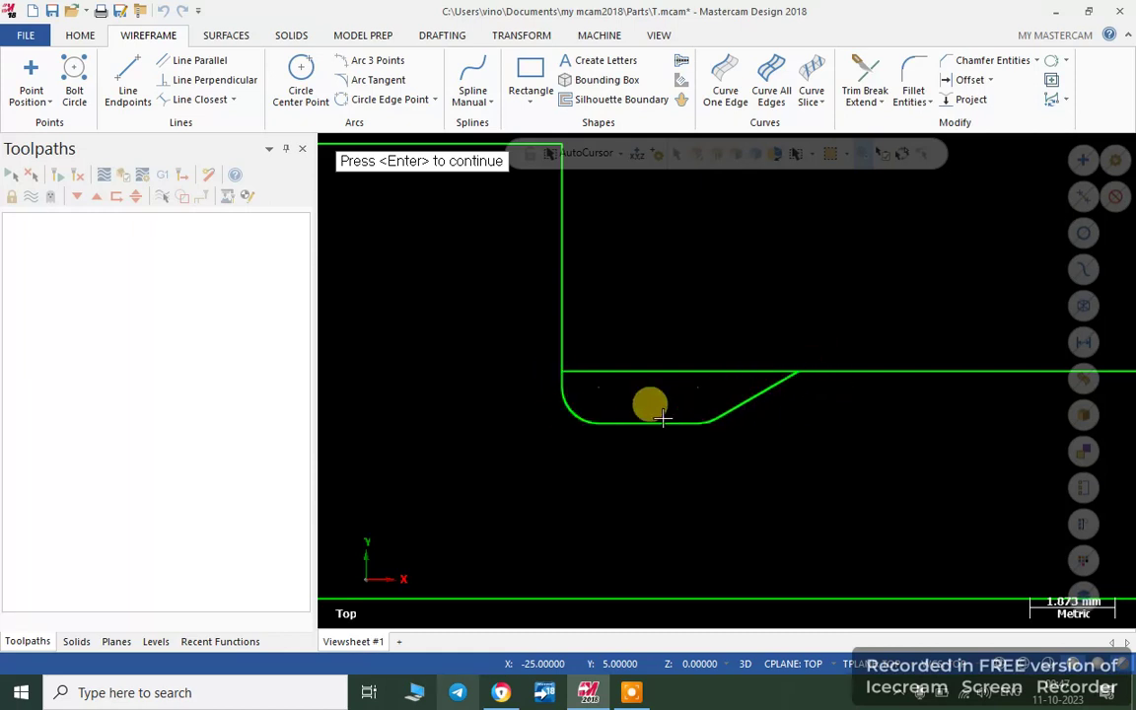
pyautogui.scroll(-4, 476, 350)
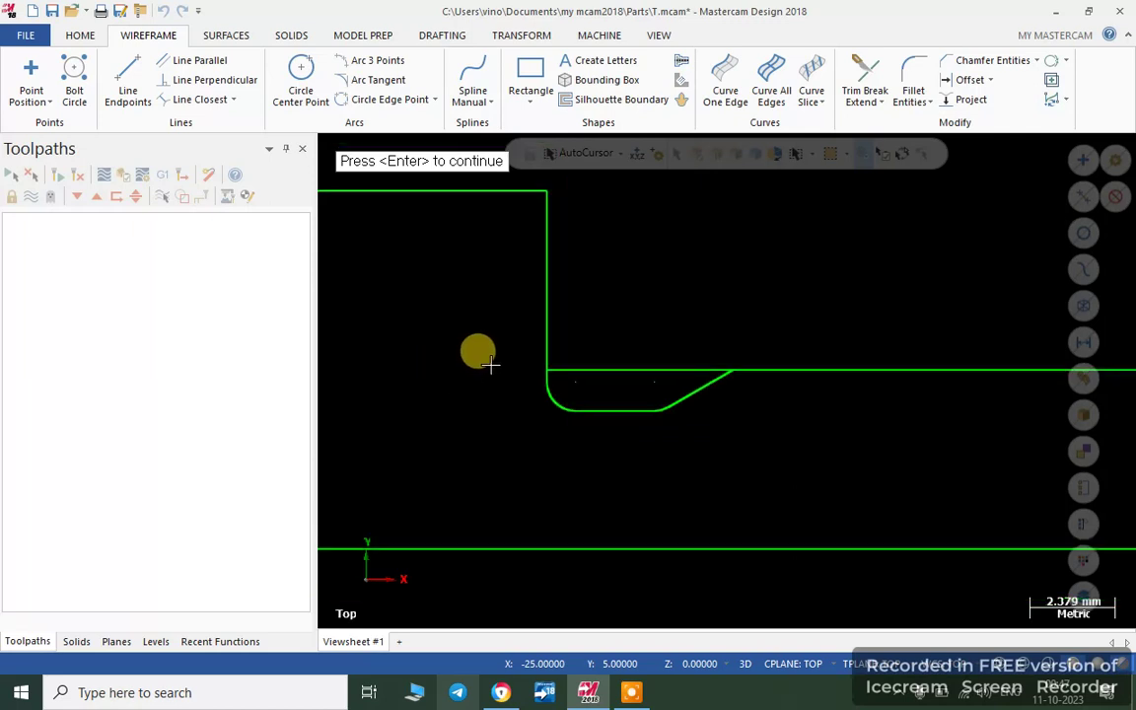
pyautogui.scroll(-1, 668, 388)
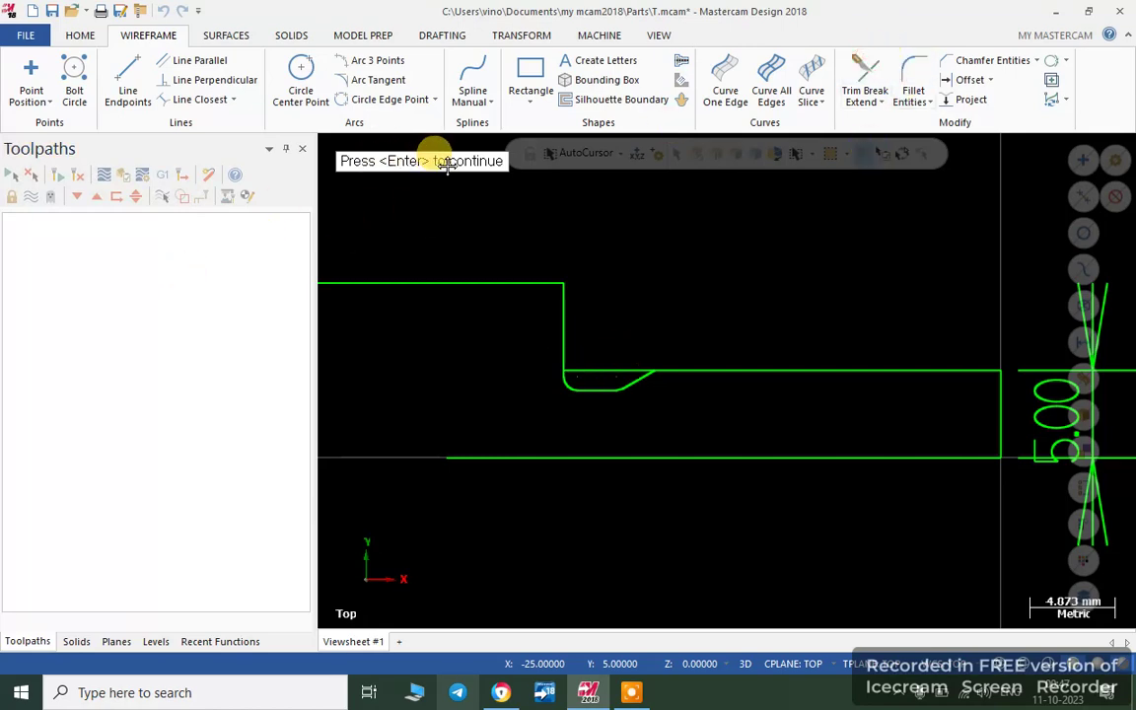
pyautogui.press('Return')
pyautogui.click(445, 465)
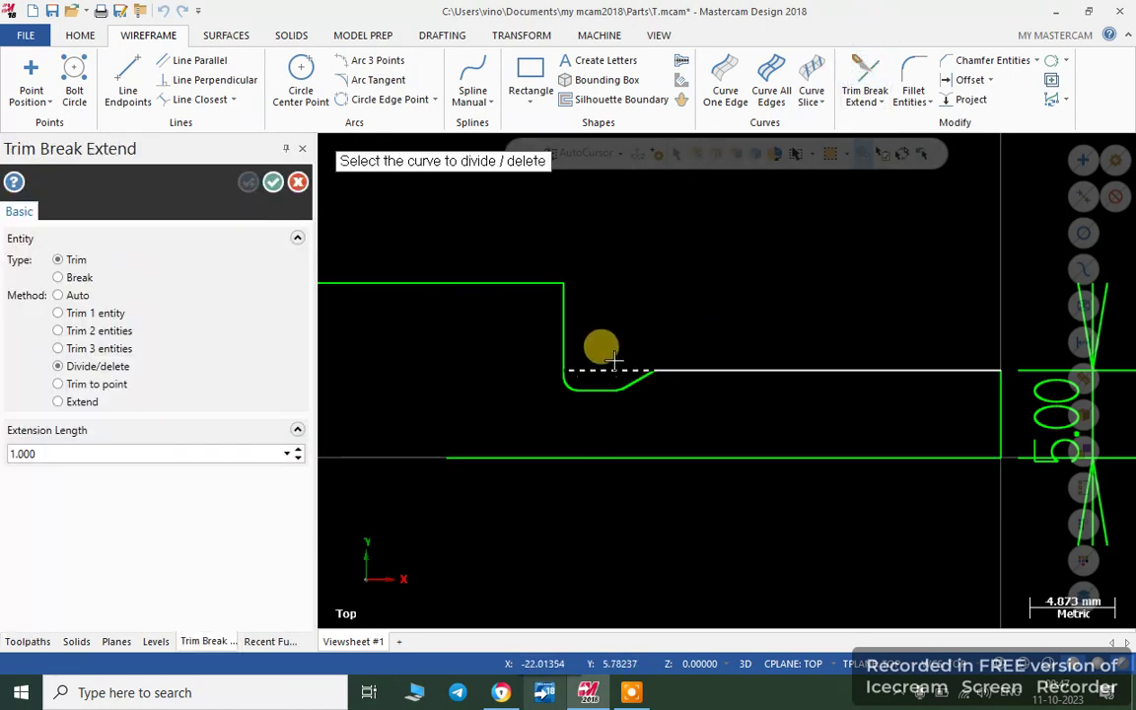
# Step: Trim away the shaft line segment spanning the groove opening with the Divide/delete method
pyautogui.click(273, 181)
pyautogui.press('Escape')
pyautogui.scroll(2, 641, 375)
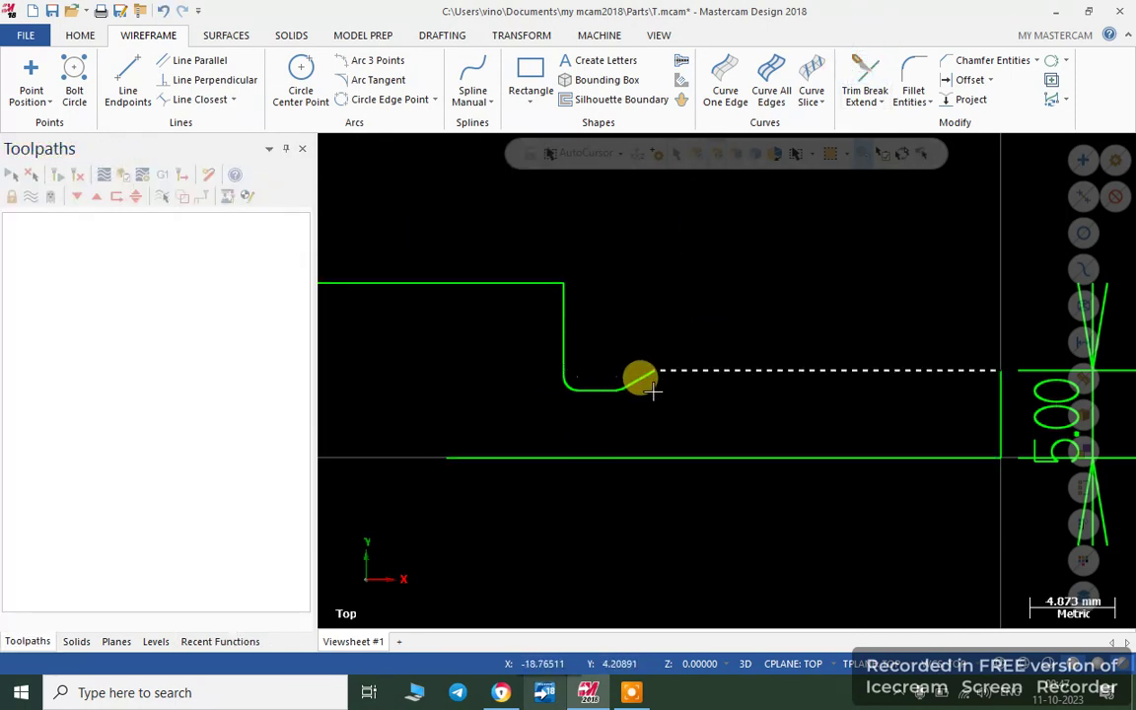
pyautogui.scroll(-3, 533, 358)
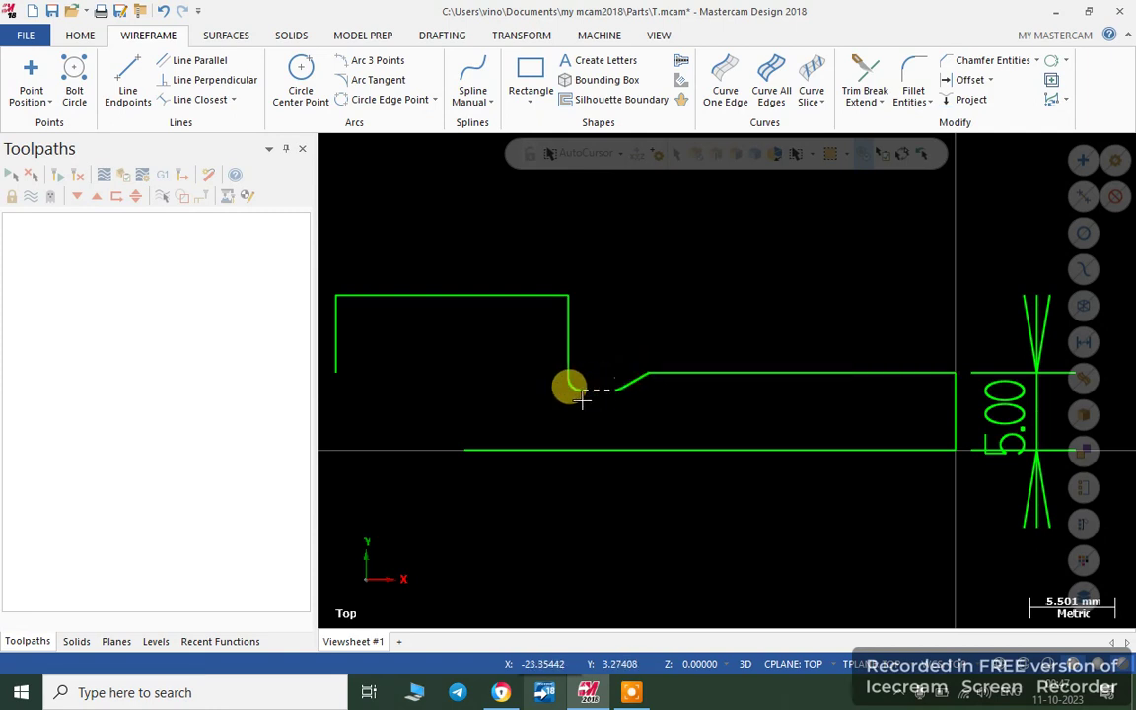
pyautogui.scroll(2, 580, 392)
pyautogui.scroll(2, 580, 392)
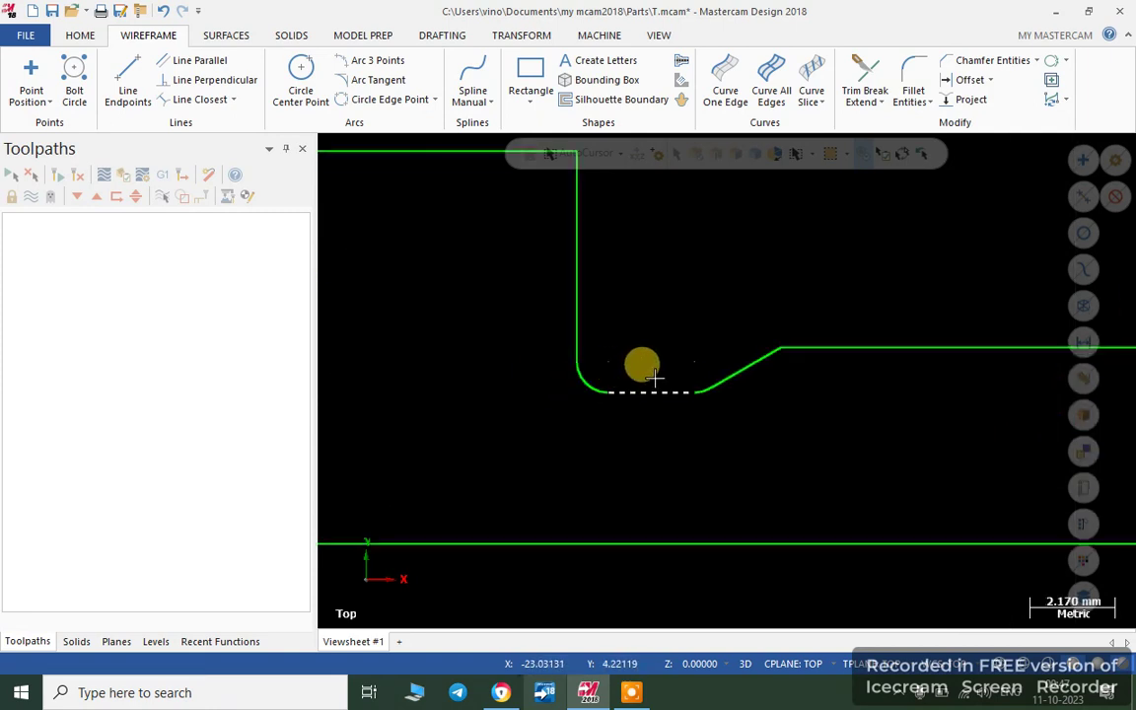
# Step: Delete the entire stepped shaft profile, including the relief groove and the associated drafting dimension
pyautogui.scroll(1, 770, 335)
pyautogui.scroll(-3, 587, 382)
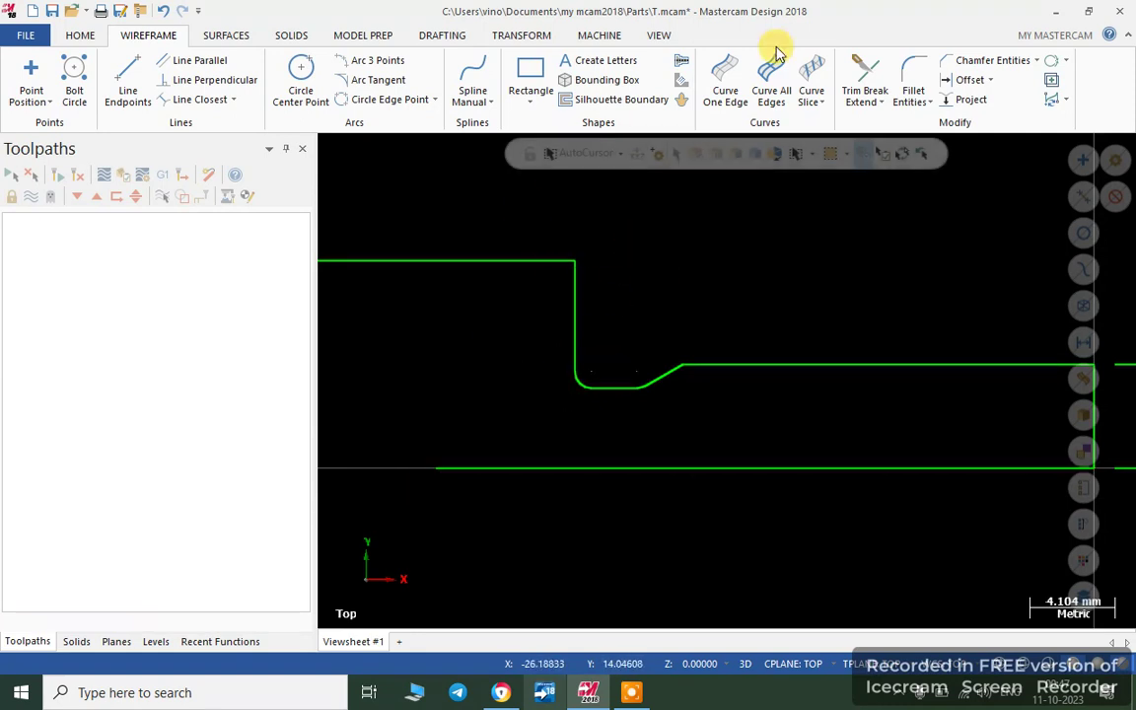
pyautogui.scroll(-2, 435, 309)
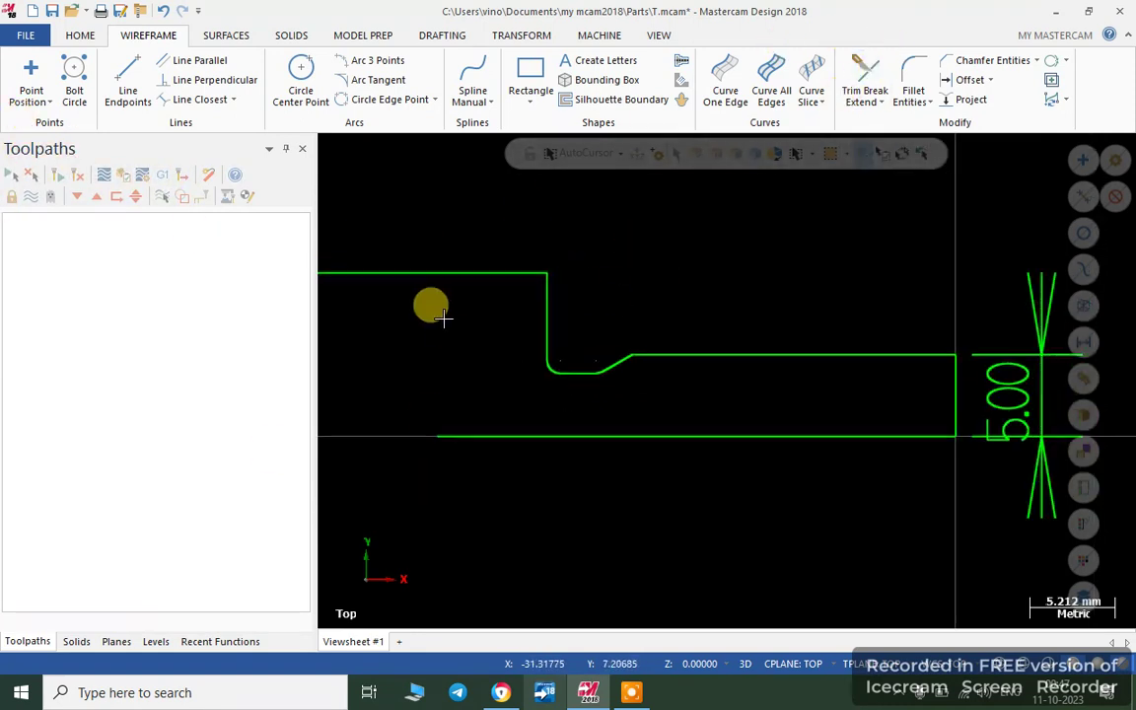
pyautogui.scroll(-1, 727, 360)
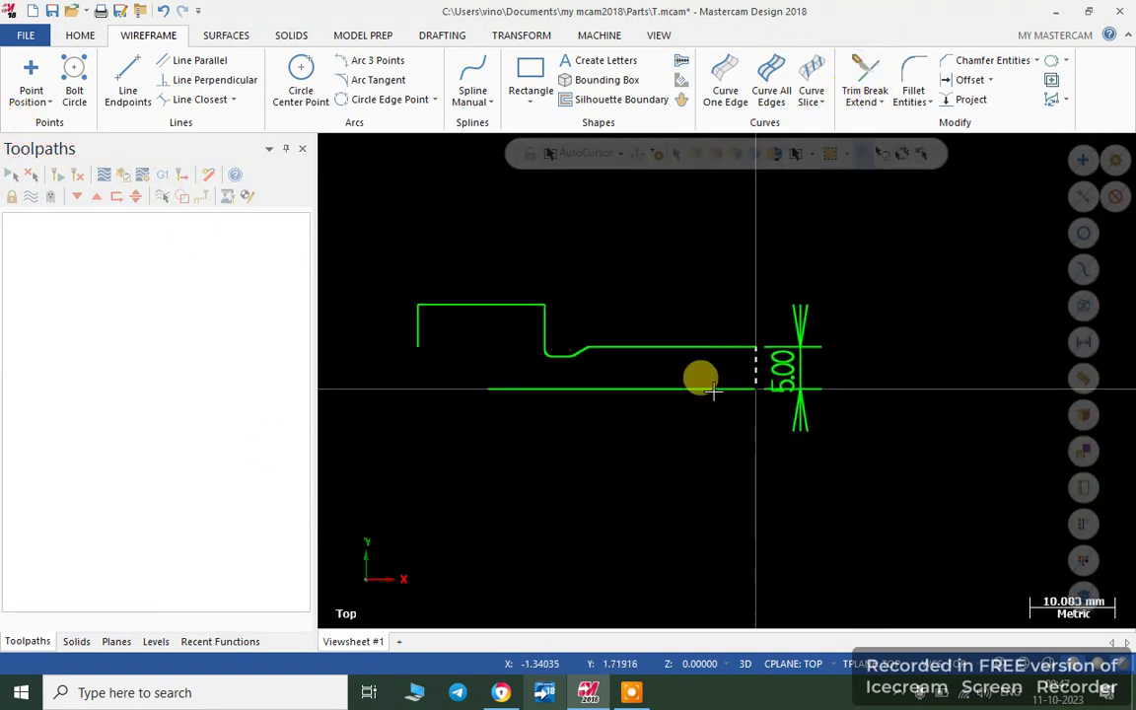
pyautogui.moveTo(387, 484)
pyautogui.mouseDown()
pyautogui.moveTo(868, 242)
pyautogui.moveTo(880, 195)
pyautogui.mouseUp()
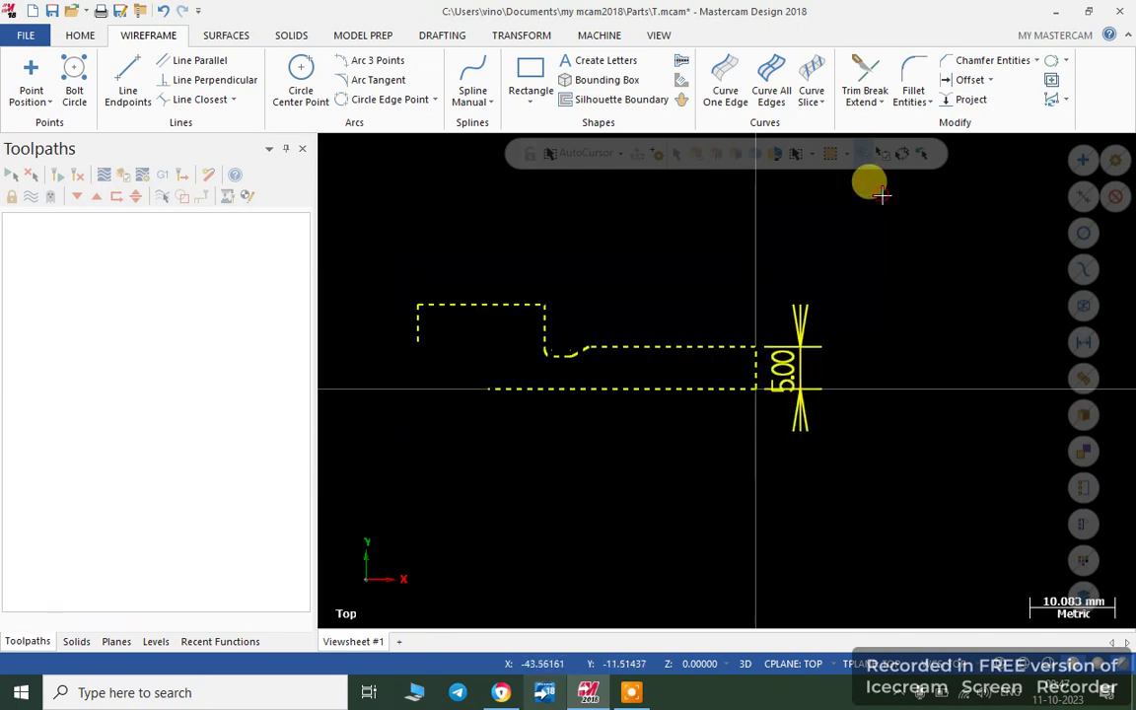
pyautogui.press('Delete')
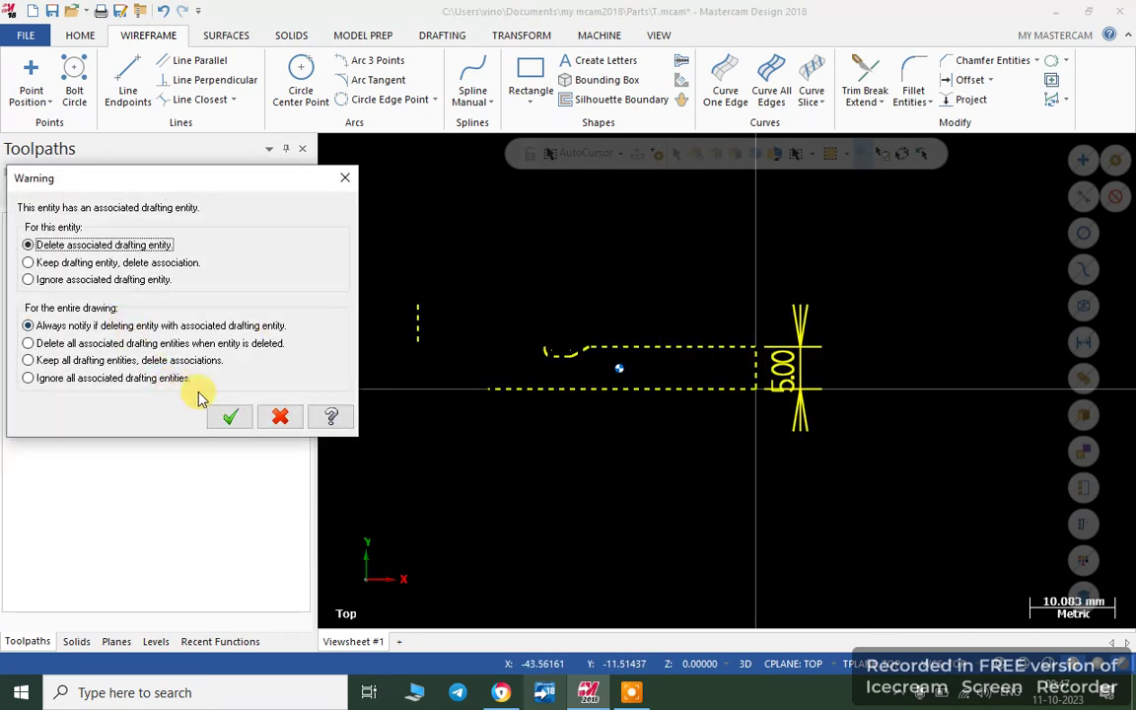
pyautogui.click(223, 421)
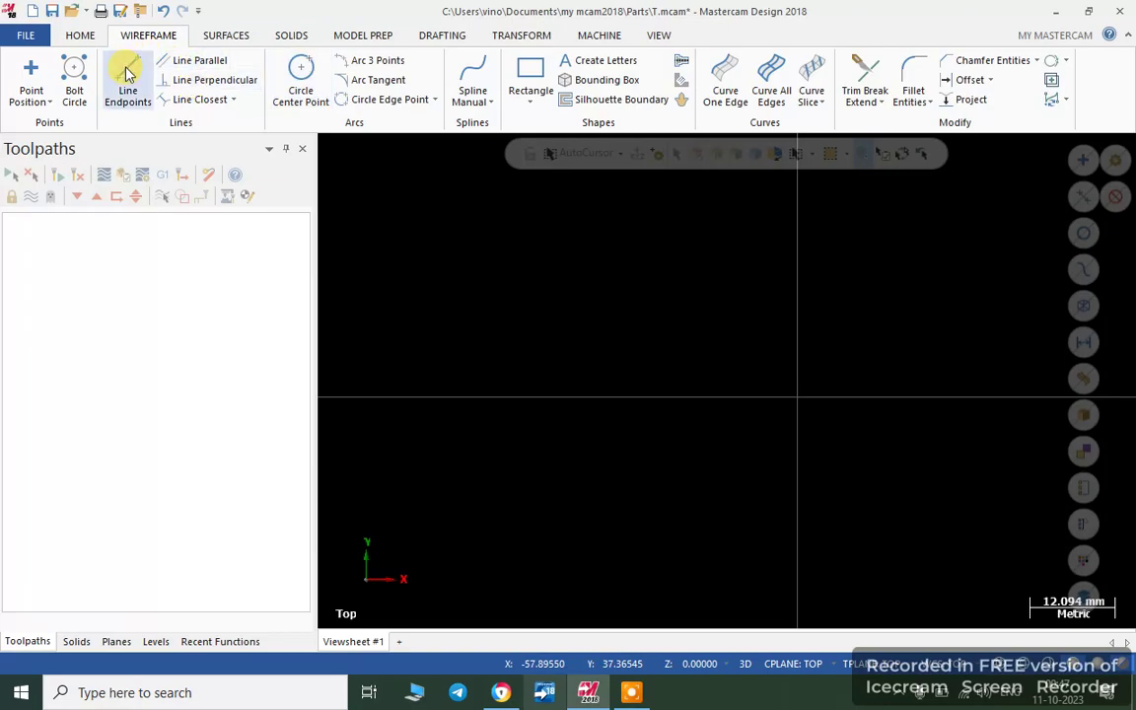